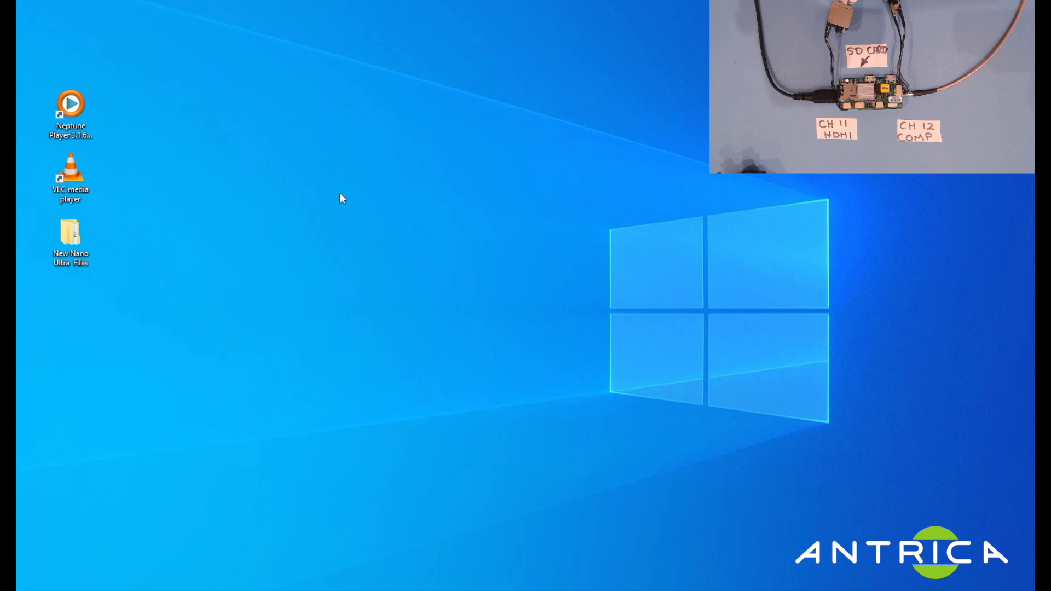
Open the New Nano Ultra Files folder and its Burn Files ver 3.0.7 MUNano_VM subfolder.
double_click(66, 235)
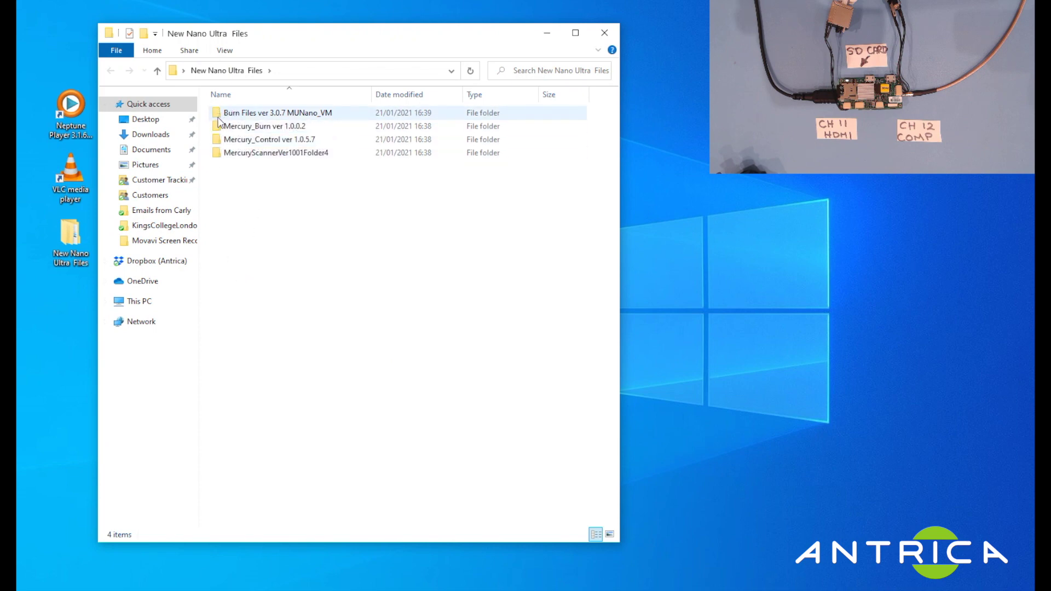
left_click(219, 116)
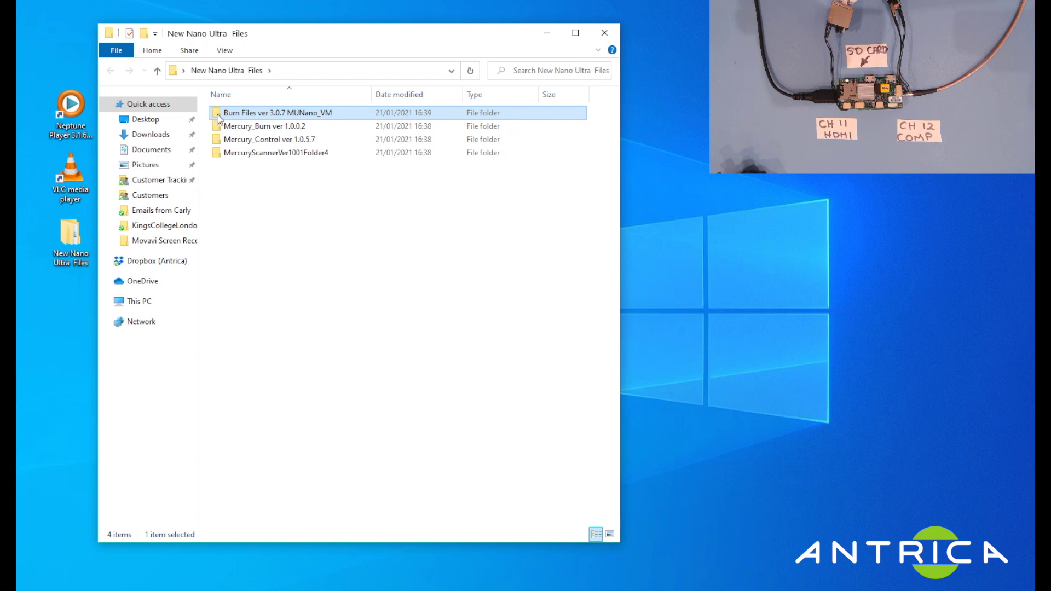
double_click(218, 116)
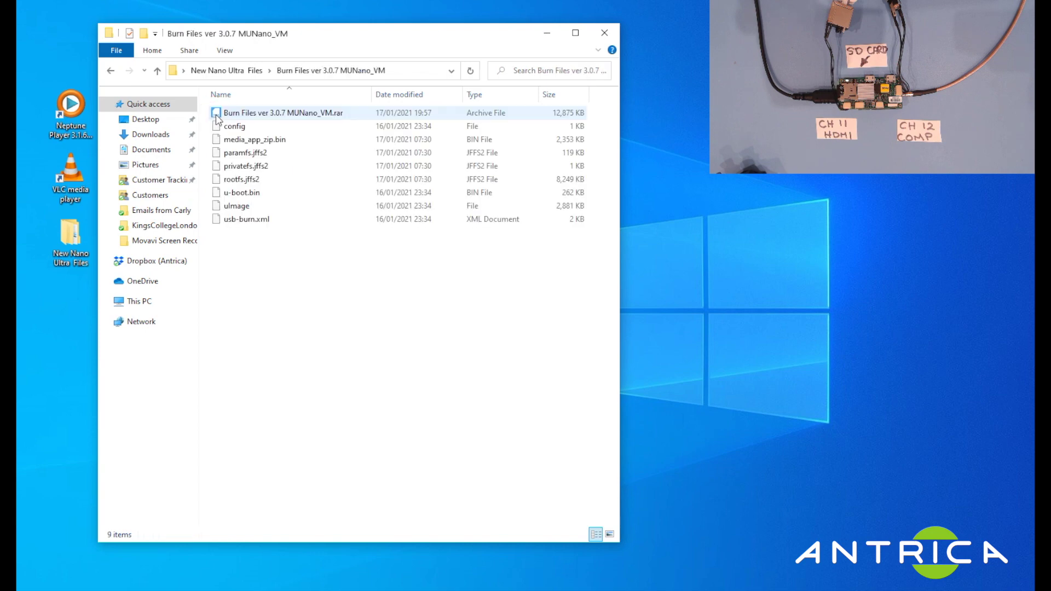
Go back and open Mercury_Burn ver 1.0.0.2, showing ChilkatDelphi32.dll and Mercury_Burn.exe.
left_click(110, 71)
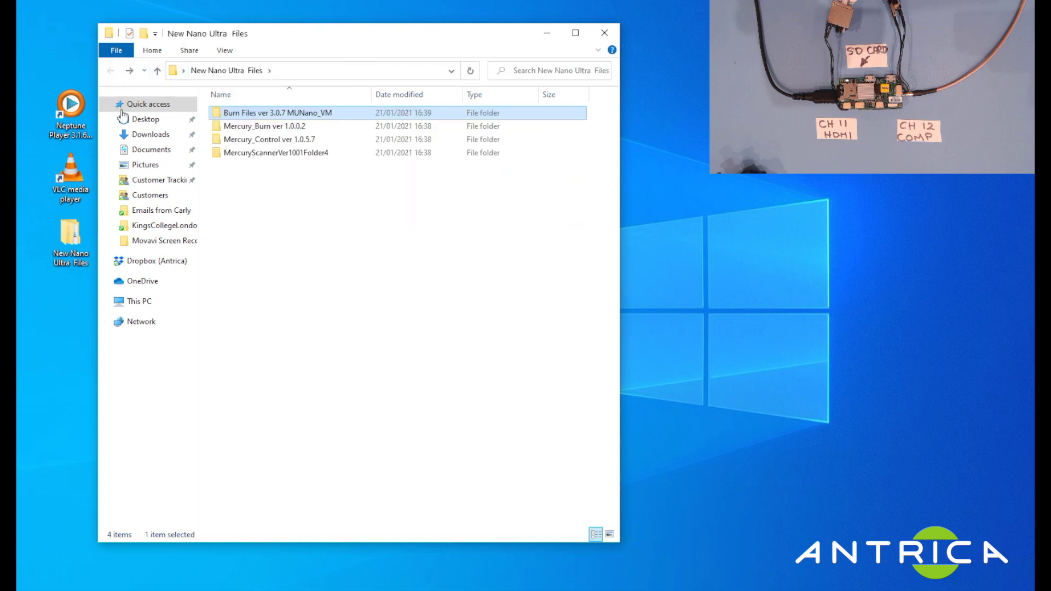
left_click(218, 129)
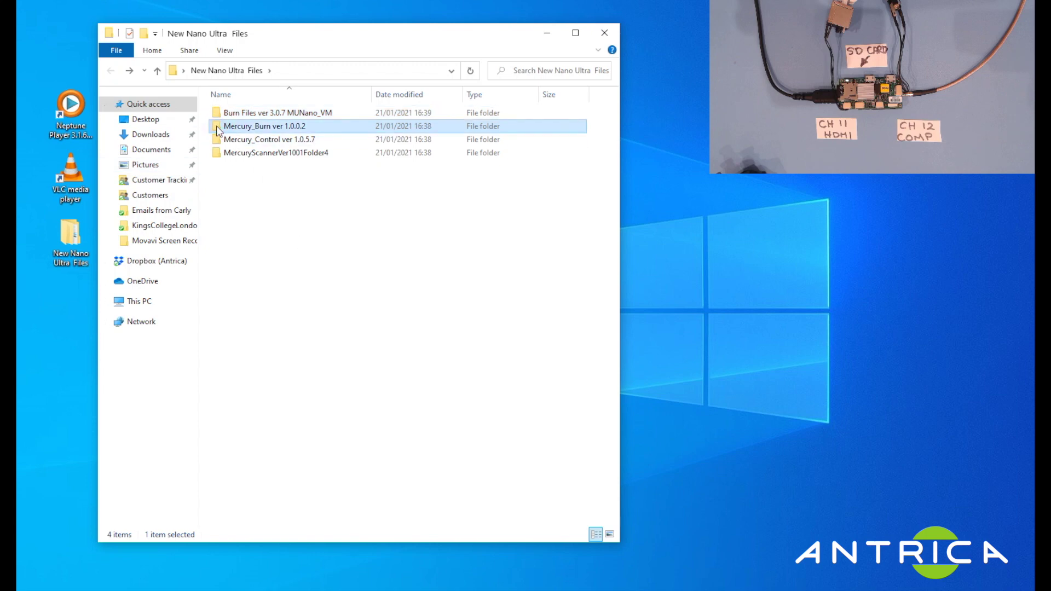
double_click(218, 130)
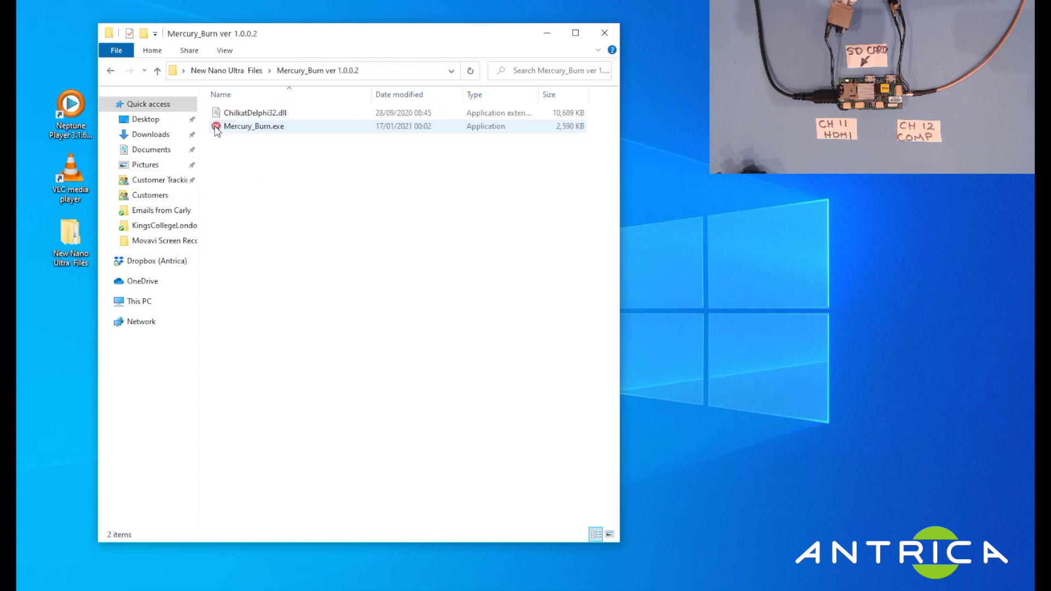
double_click(246, 129)
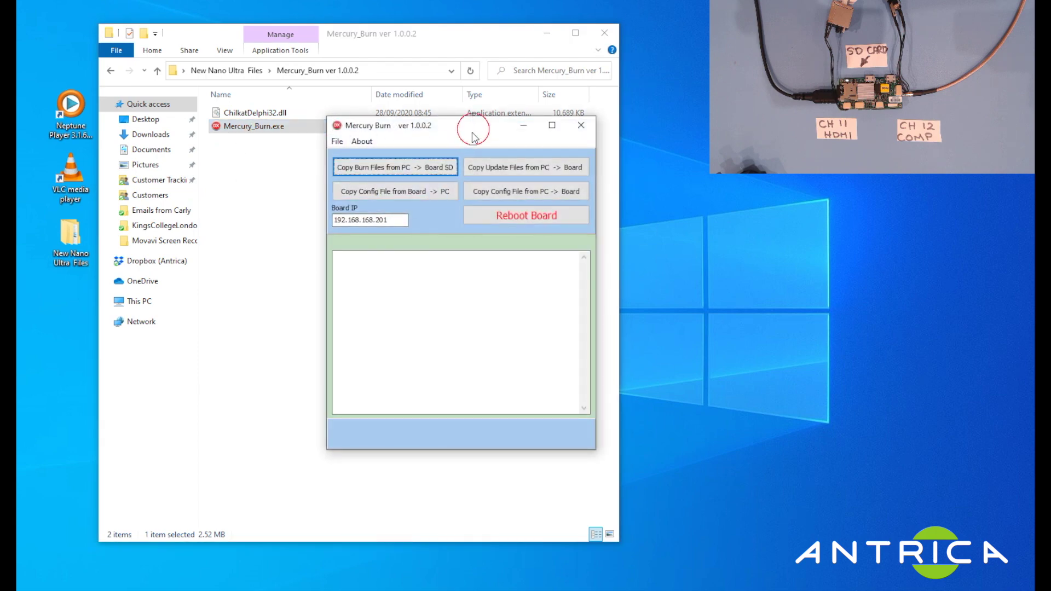
left_click_drag(476, 134, 387, 156)
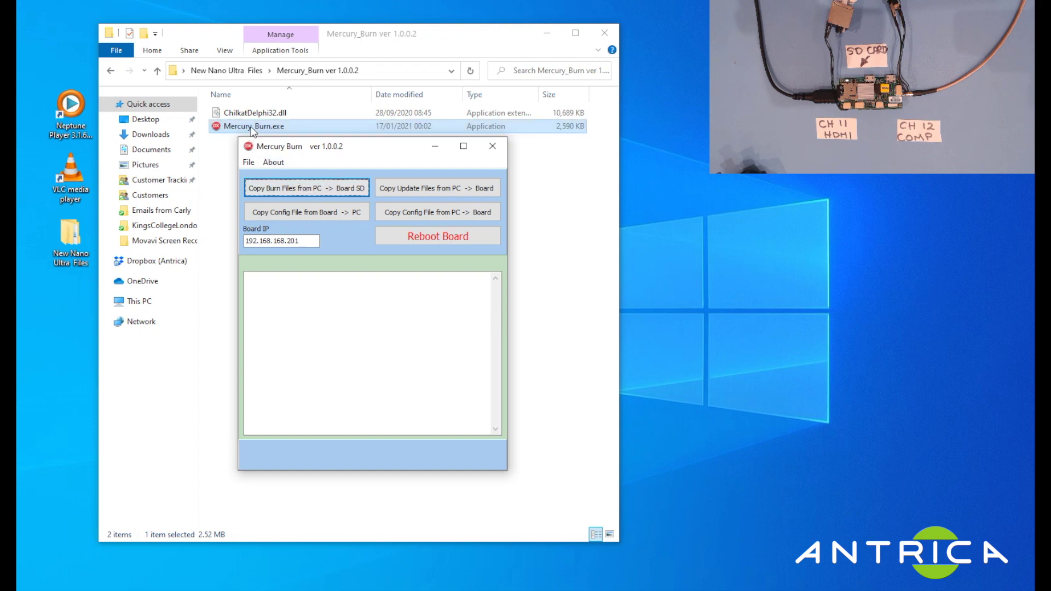
left_click(493, 146)
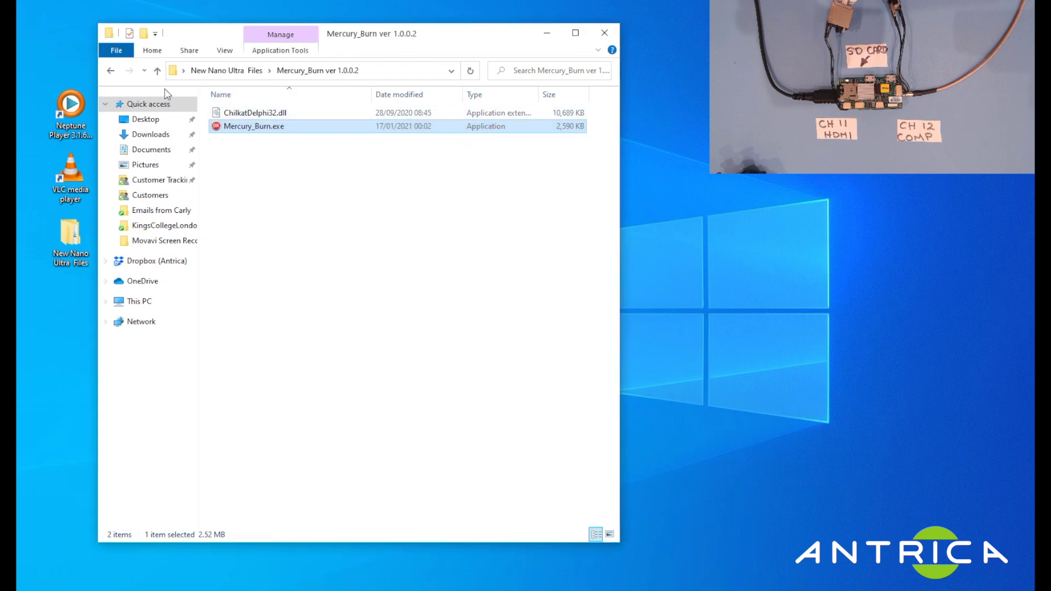
Return to New Nano Ultra Files and open the Mercury_Control ver 1.0.5.7 folder.
left_click(110, 70)
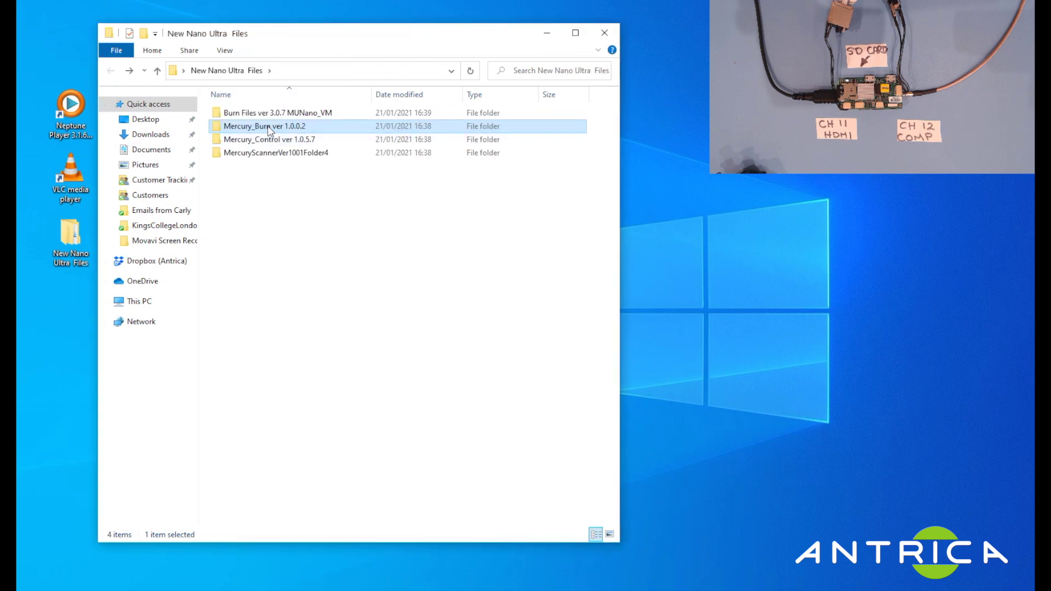
left_click(230, 144)
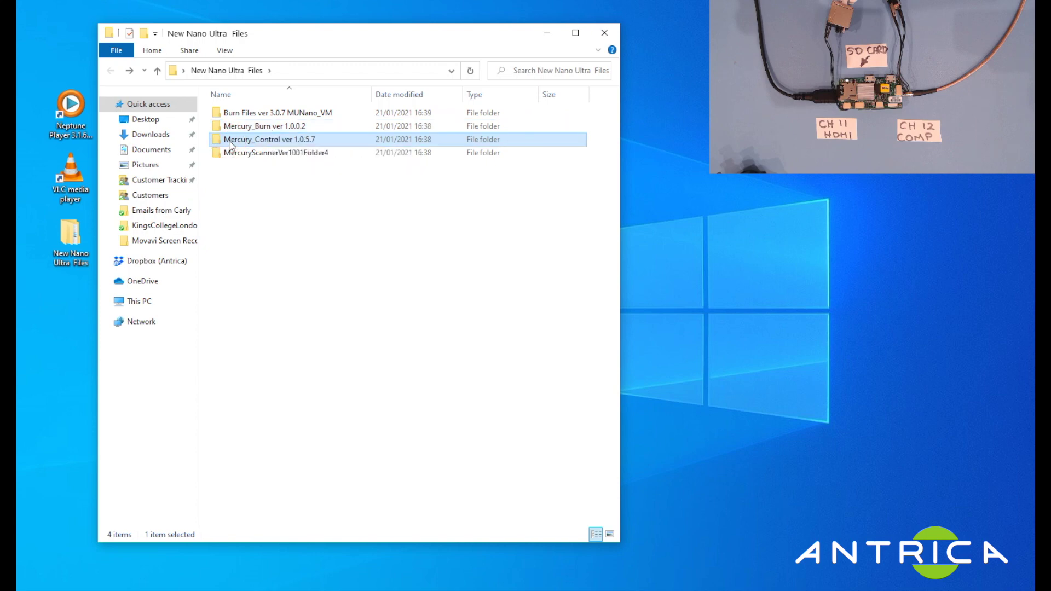
double_click(230, 145)
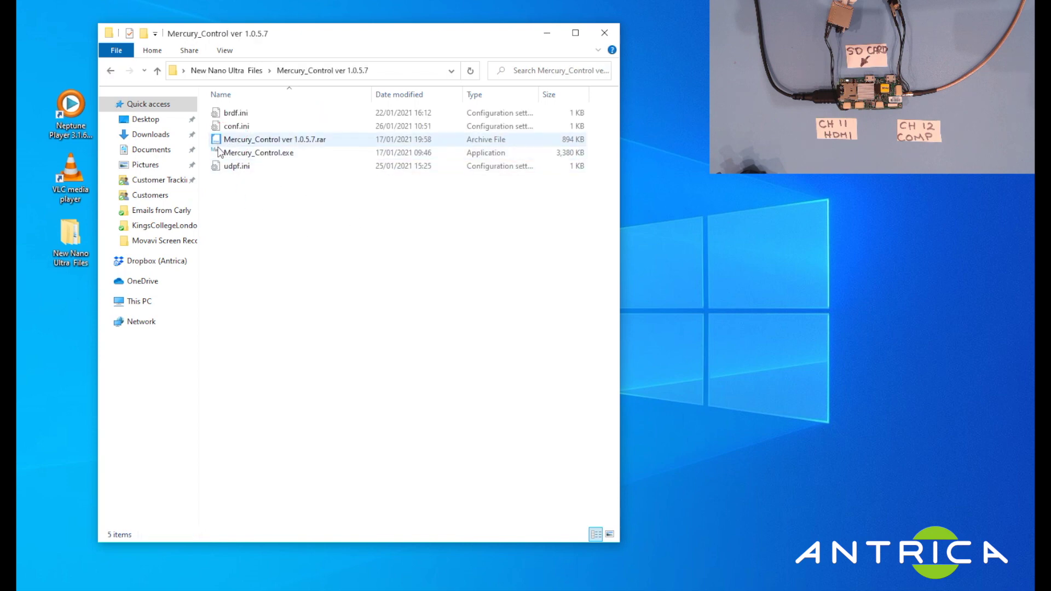
Launch Mercury_Control.exe, shift its window left, then close the application.
left_click(217, 153)
double_click(216, 154)
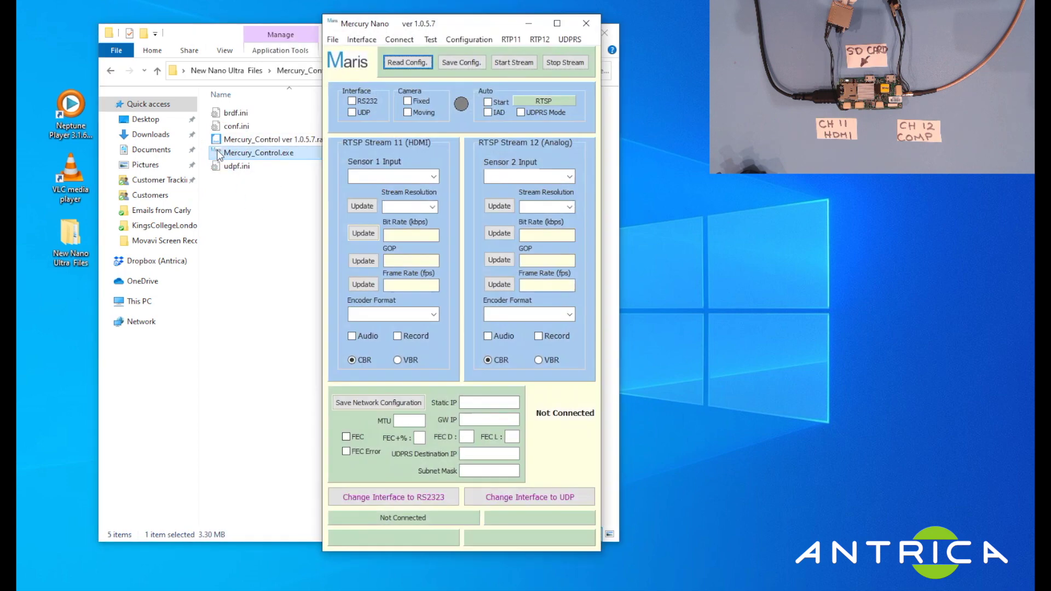
left_click_drag(486, 29, 369, 32)
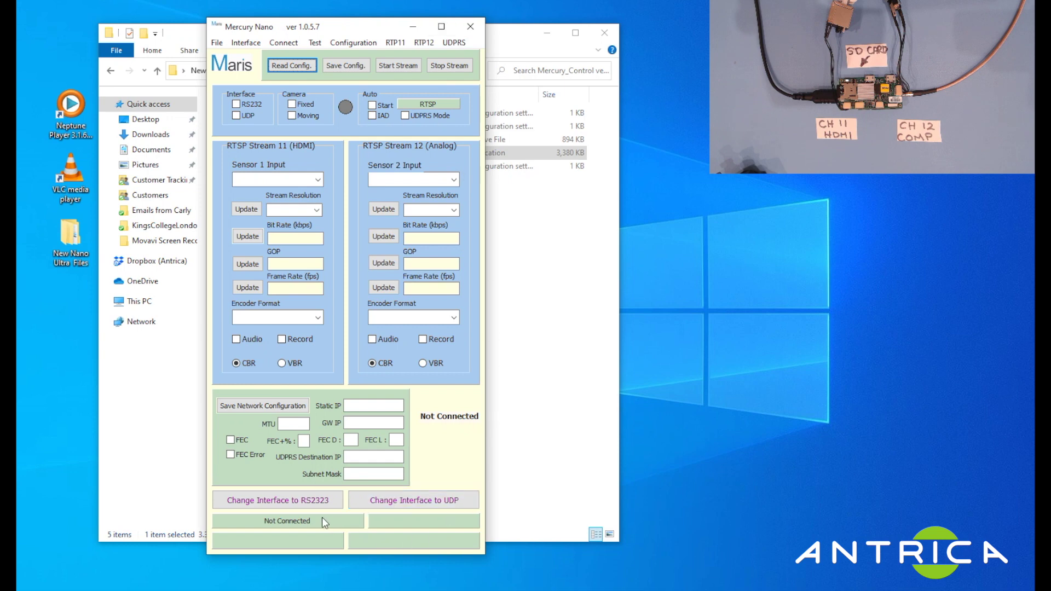
left_click(473, 24)
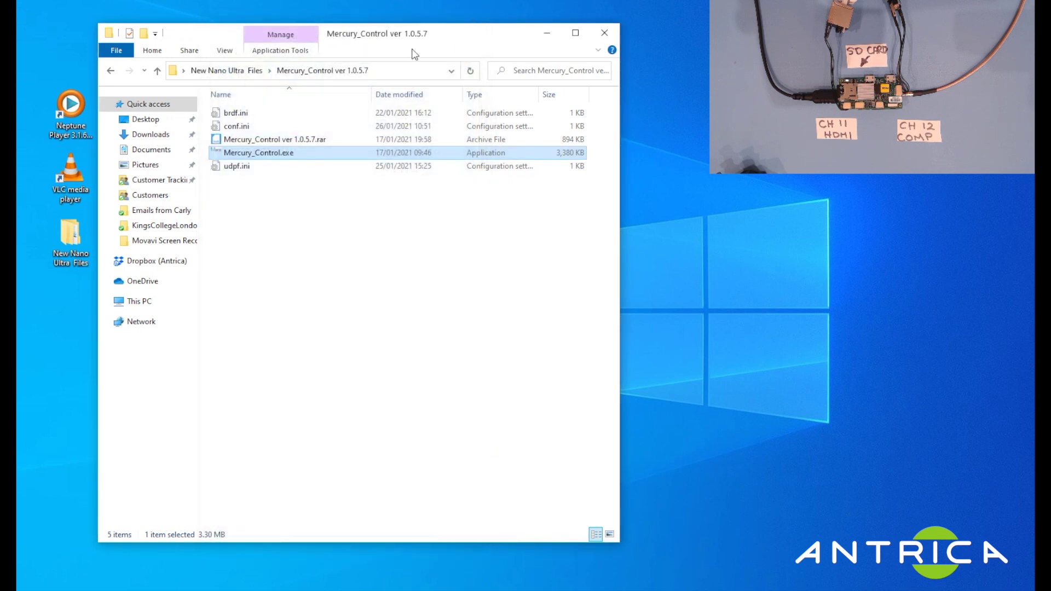
Return to New Nano Ultra Files, open MercuryScannerVer1001Folder4 and launch Mercury_Scanner.exe.
left_click(111, 70)
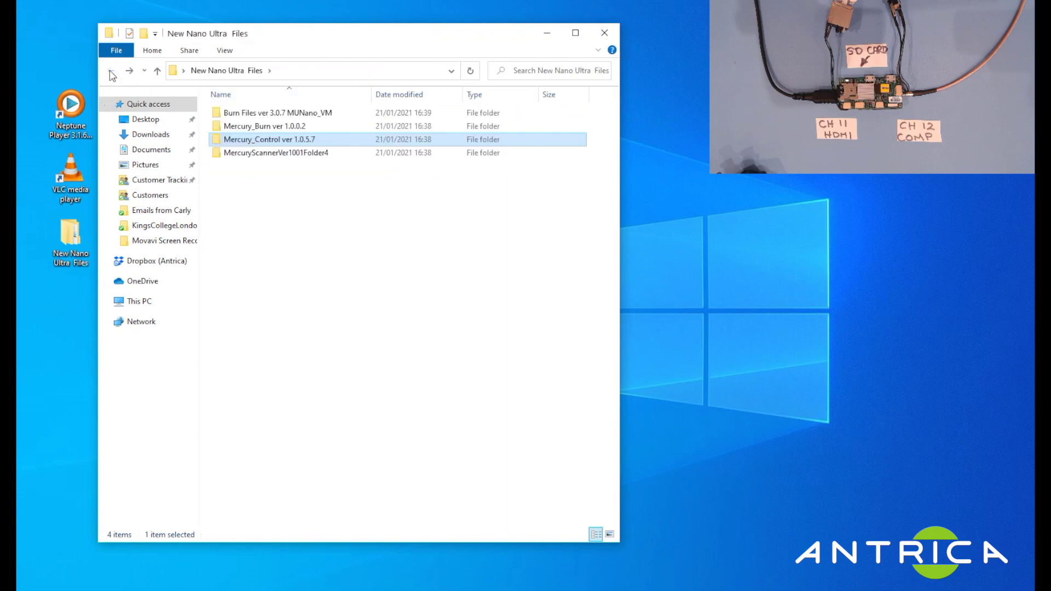
left_click(261, 156)
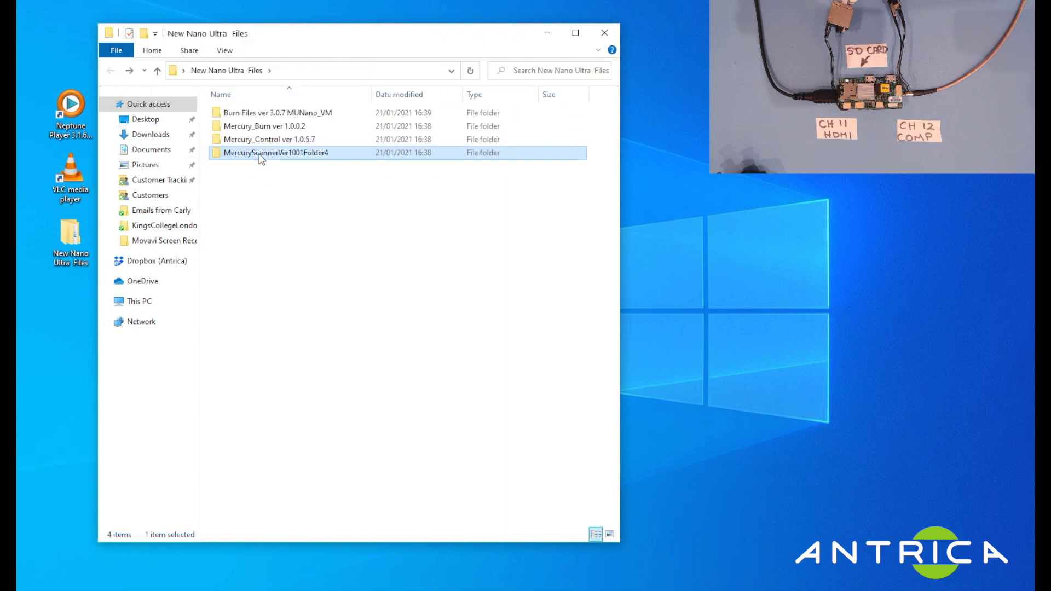
double_click(257, 154)
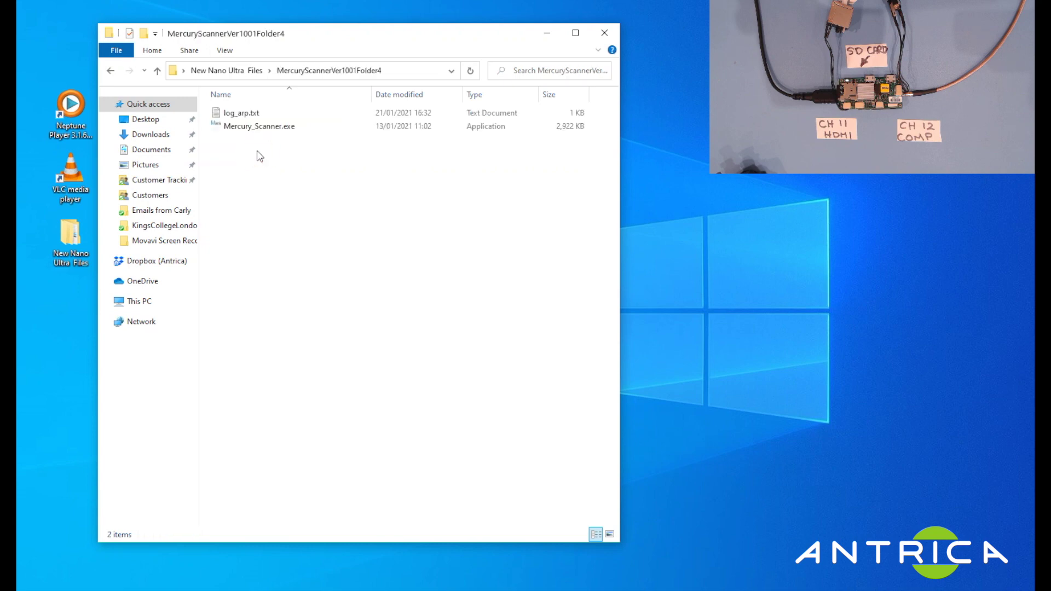
left_click(230, 129)
double_click(231, 129)
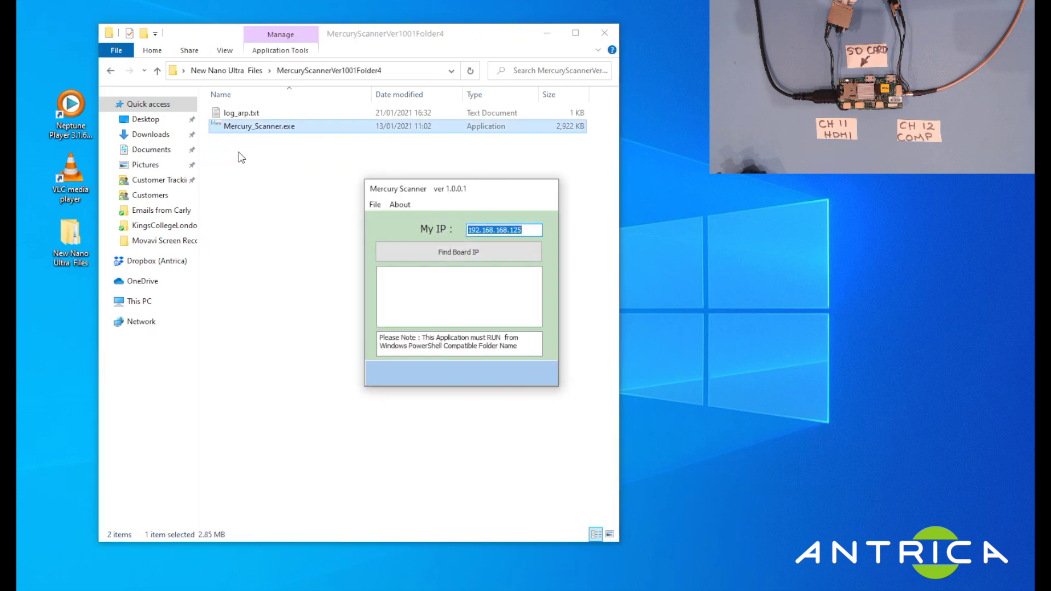
Set My IP to 192.168.10.11 and find the board IP 192.168.0.245, dismissing the error.
left_click(535, 231)
key("BackSpace")
key("BackSpace")
key("BackSpace")
key("BackSpace")
key("BackSpace")
key("BackSpace")
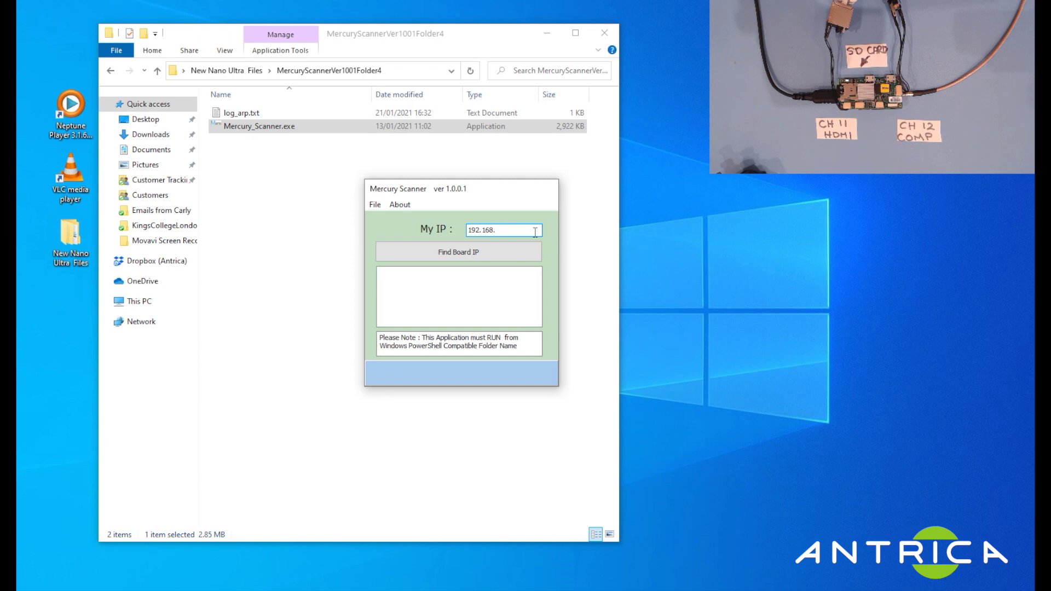
type("10.11")
left_click(496, 254)
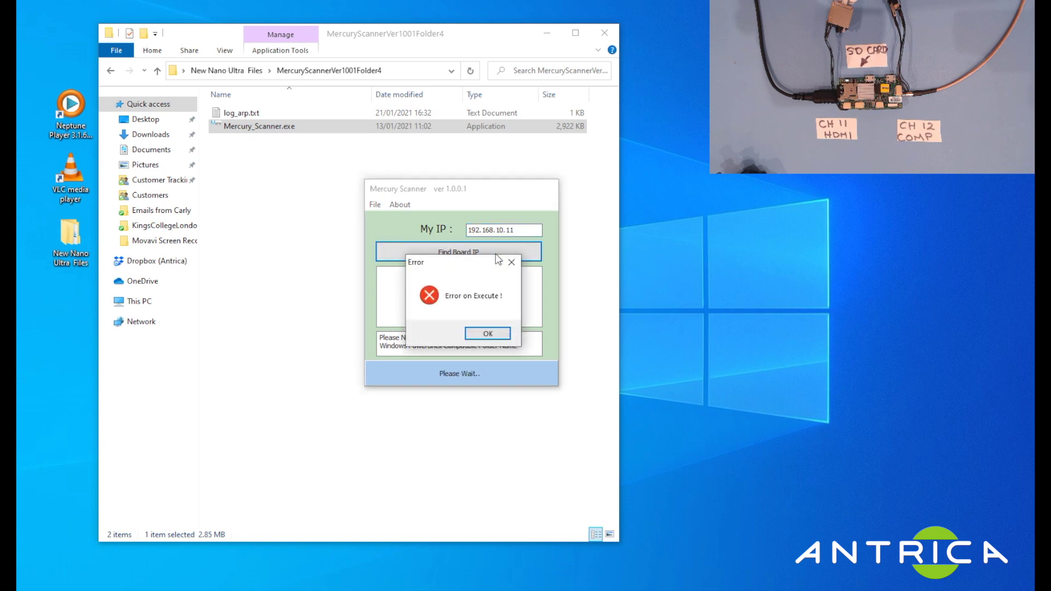
left_click(489, 334)
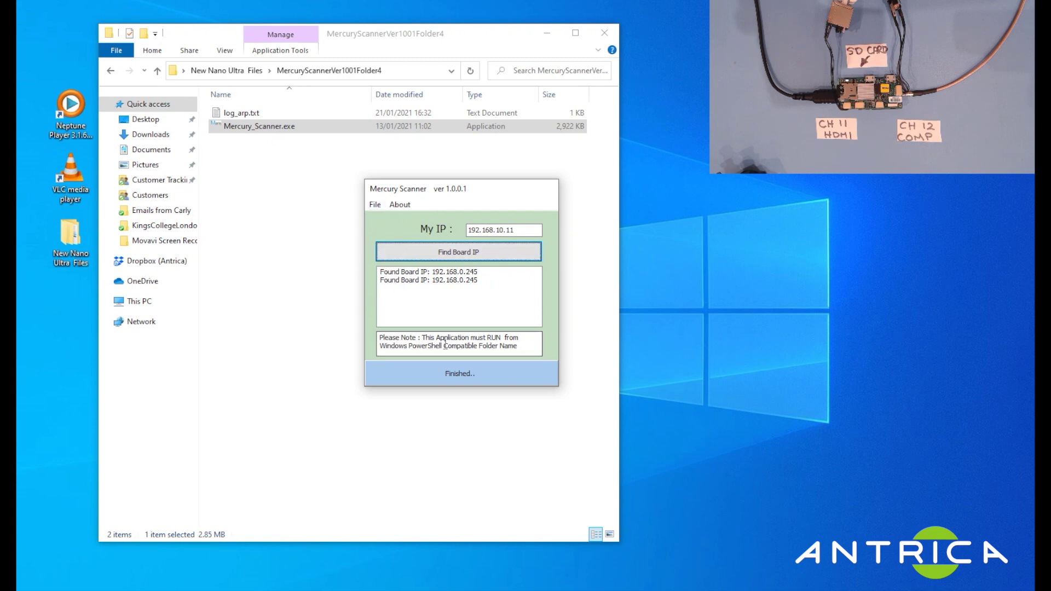
Exit Mercury Scanner via File > Exit and return to the four-folder list.
left_click(375, 204)
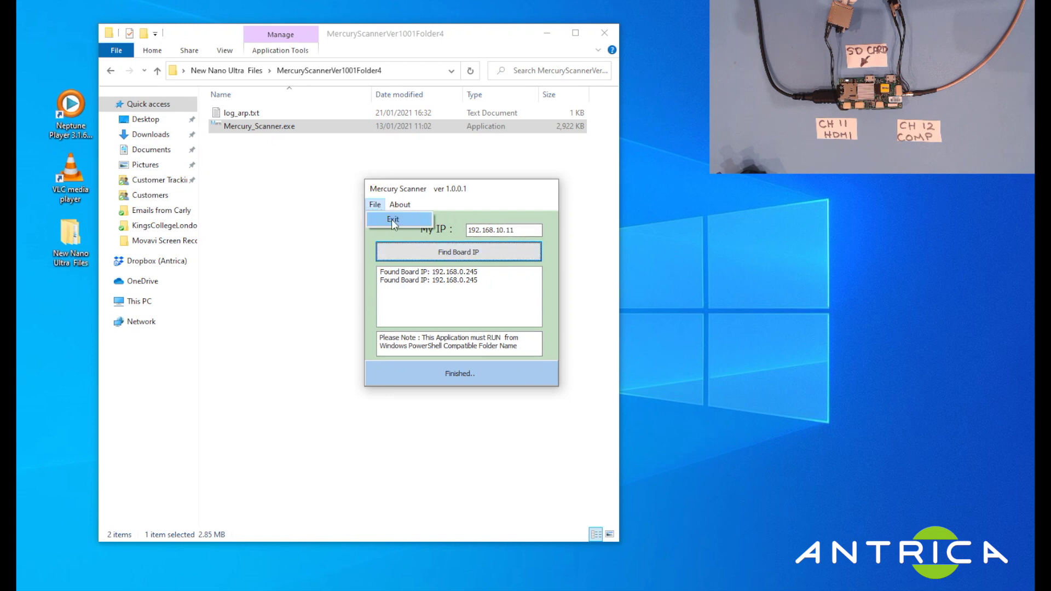
left_click(393, 219)
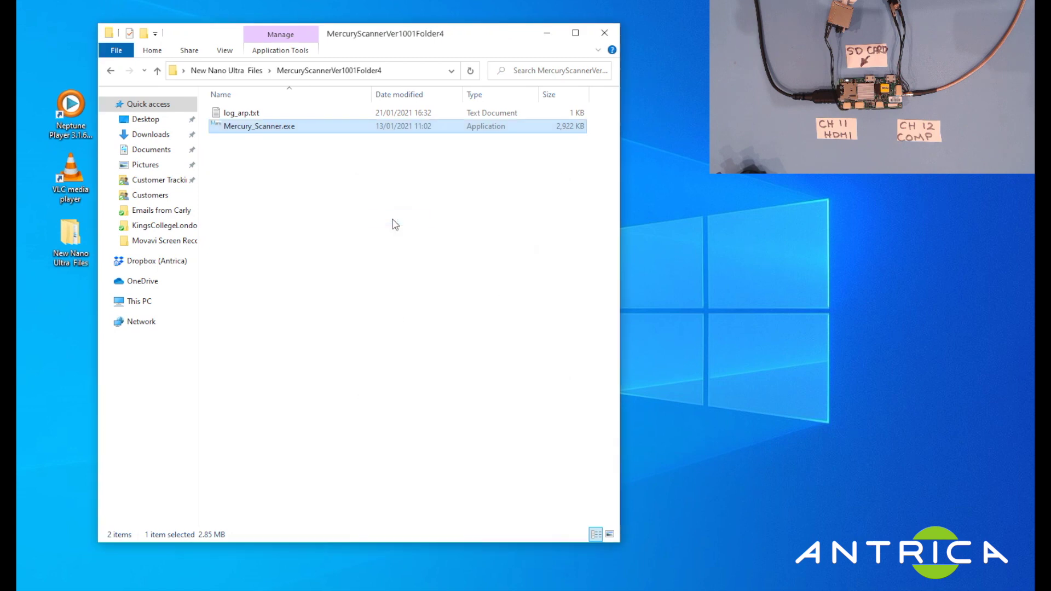
left_click(111, 71)
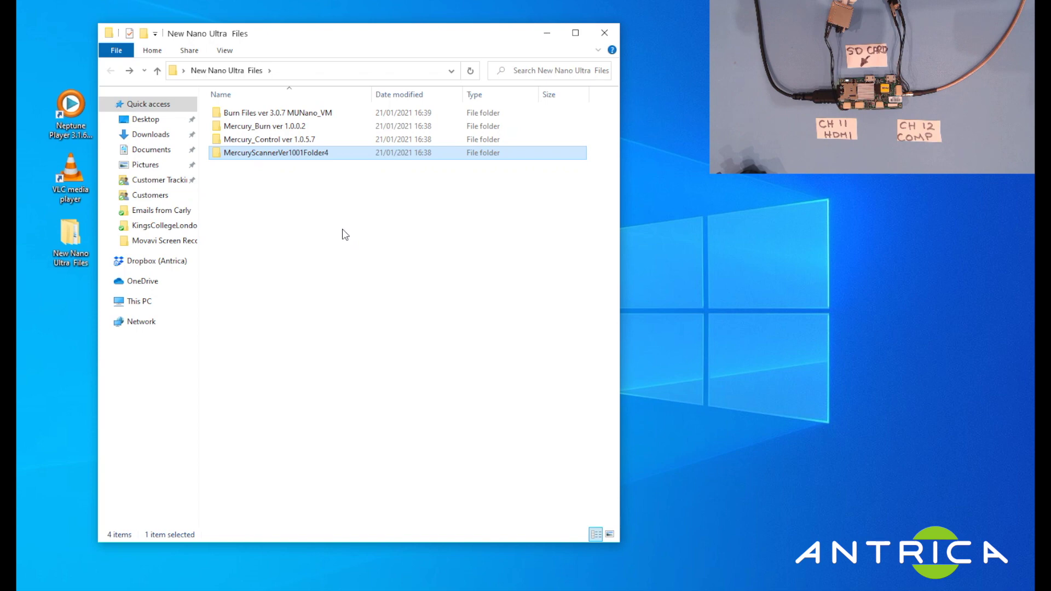
left_click_drag(294, 29, 314, 31)
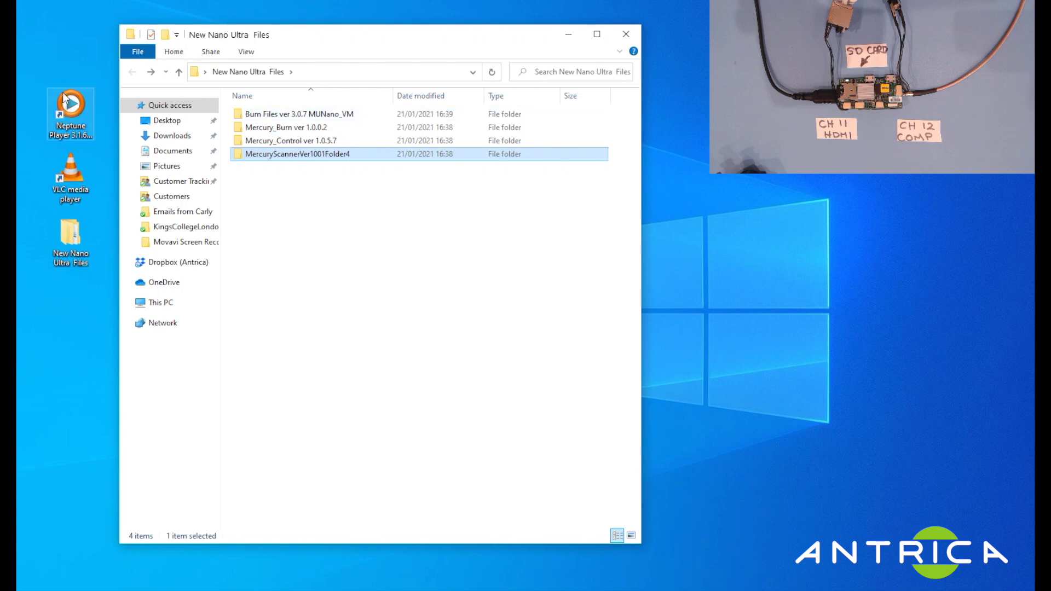
left_click(76, 107)
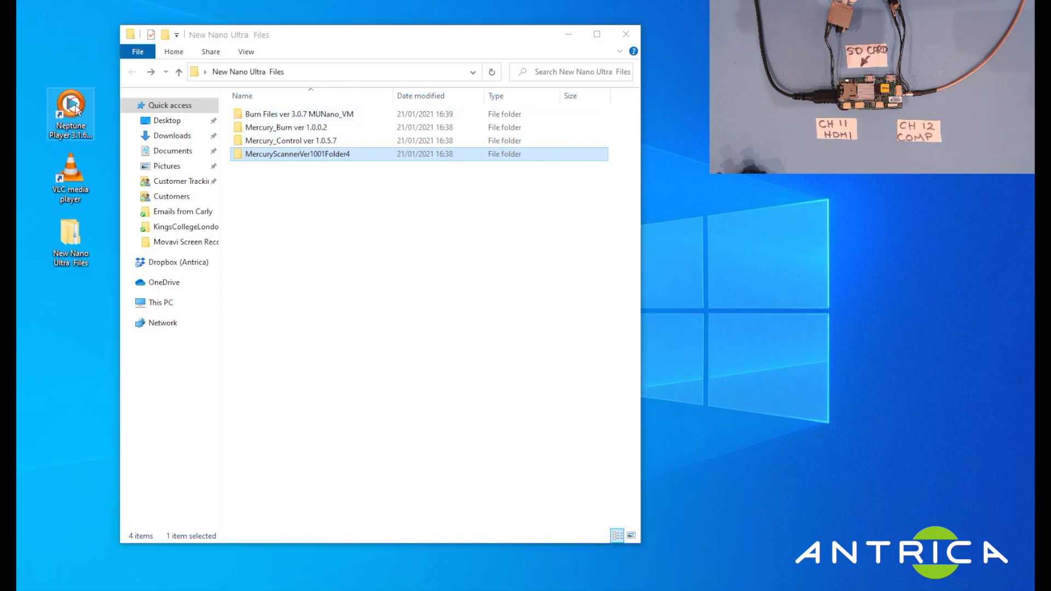
double_click(77, 105)
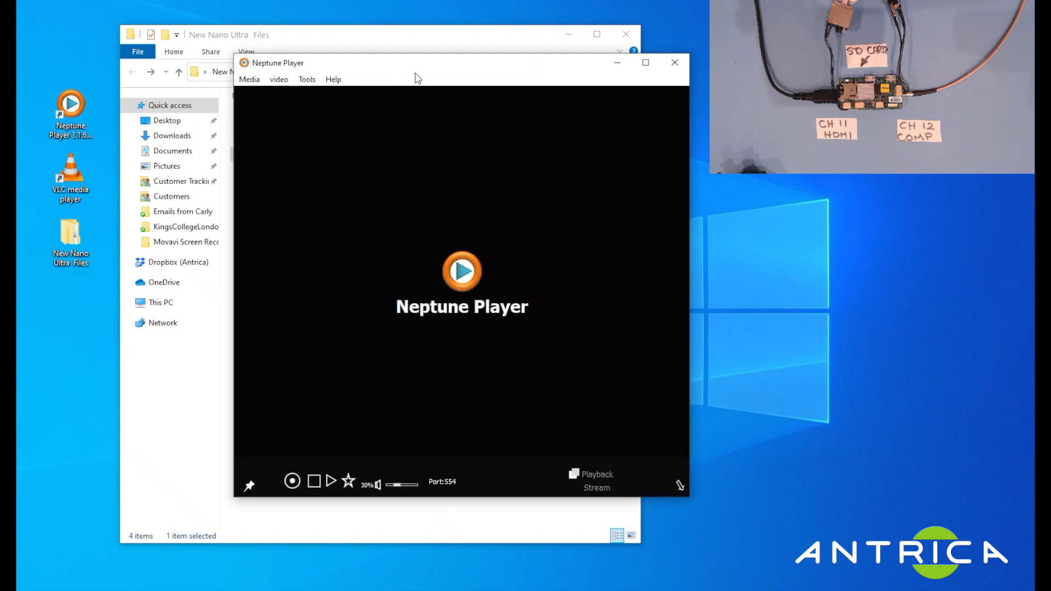
left_click(250, 80)
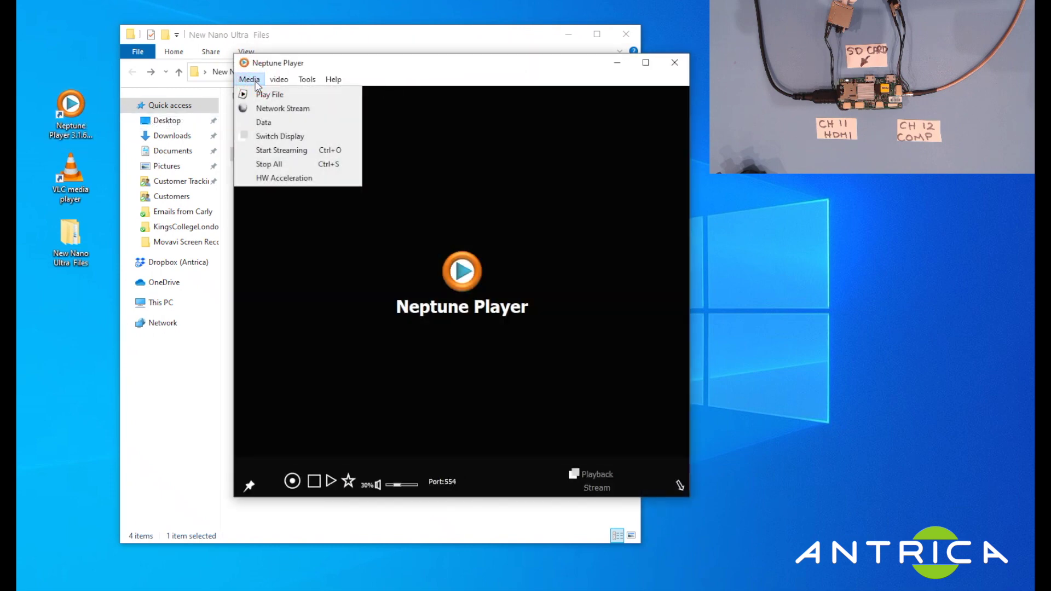
left_click(271, 108)
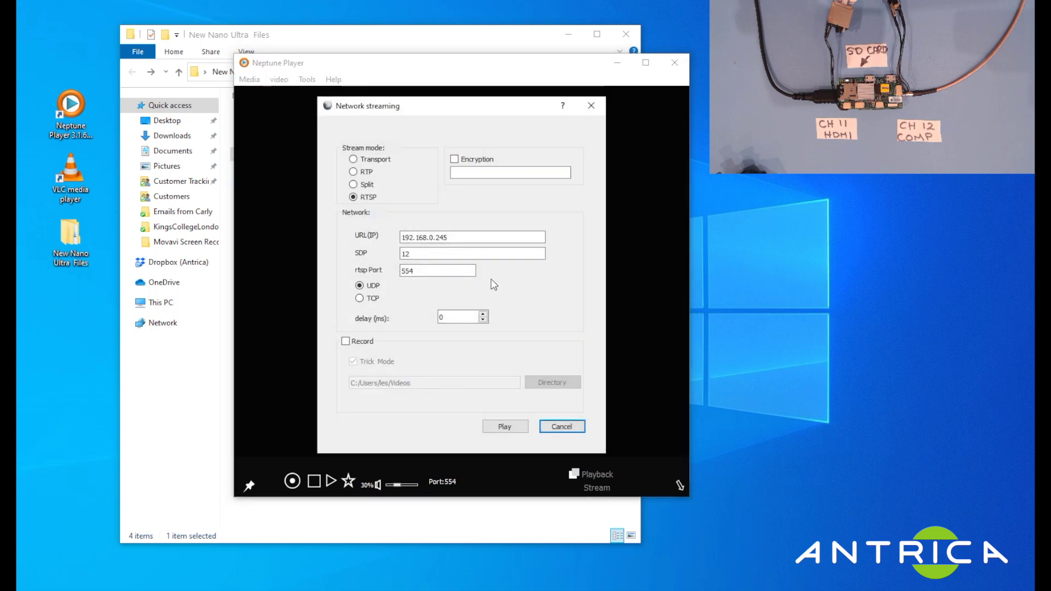
left_click(561, 429)
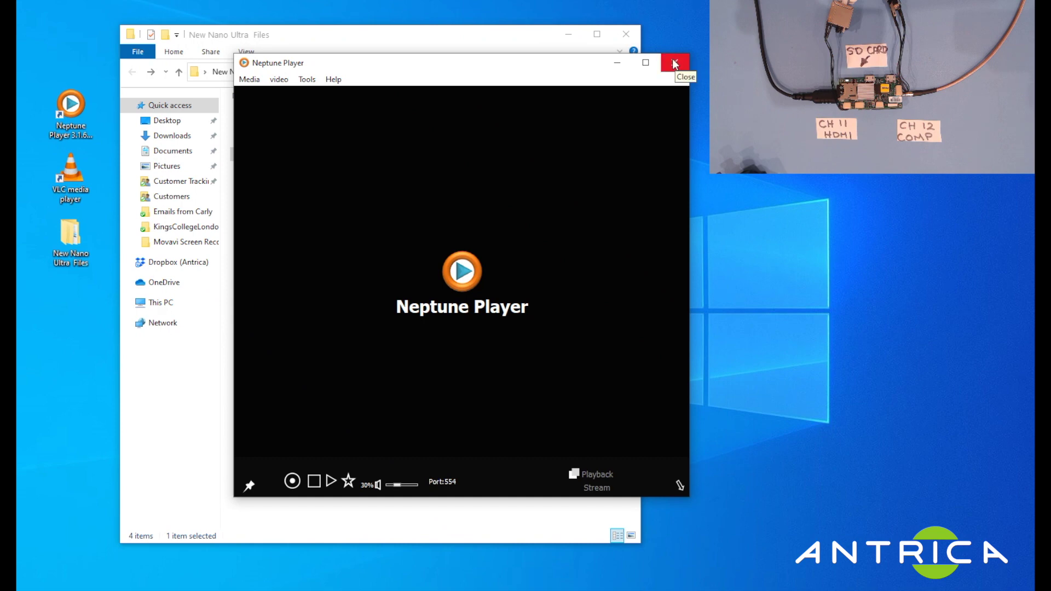
left_click(673, 61)
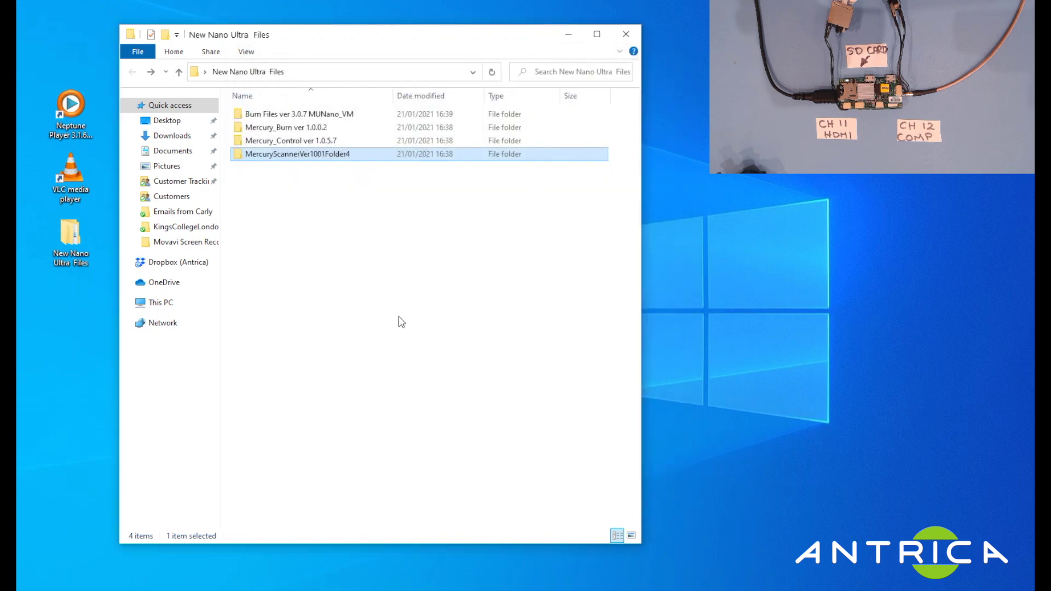